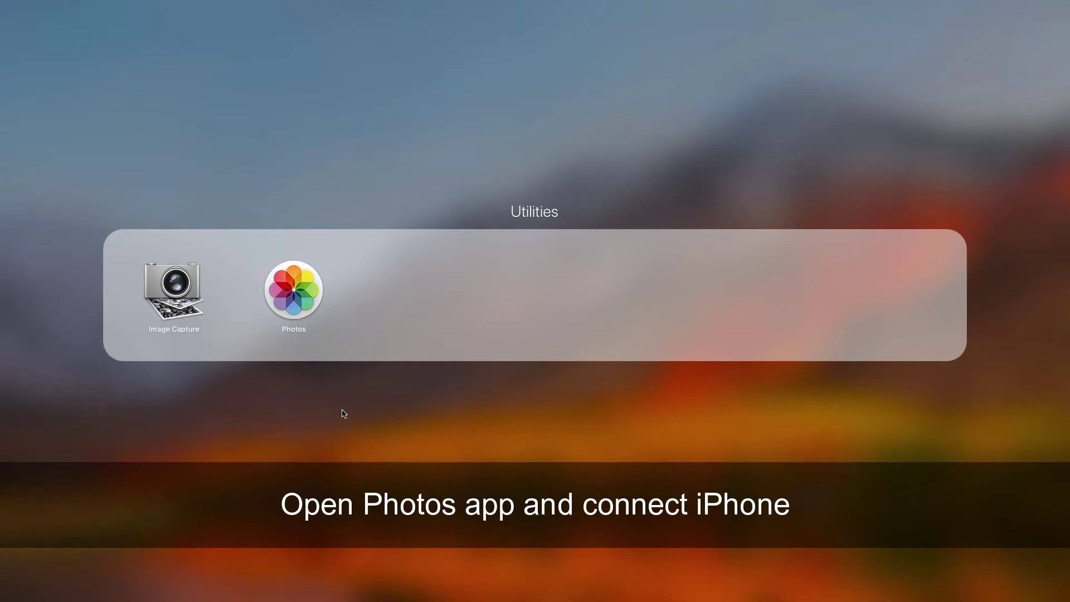
# Step: Launch Photos and show the connected iPhone (6) under Devices with its 18 new photos
pyautogui.click(292, 297)
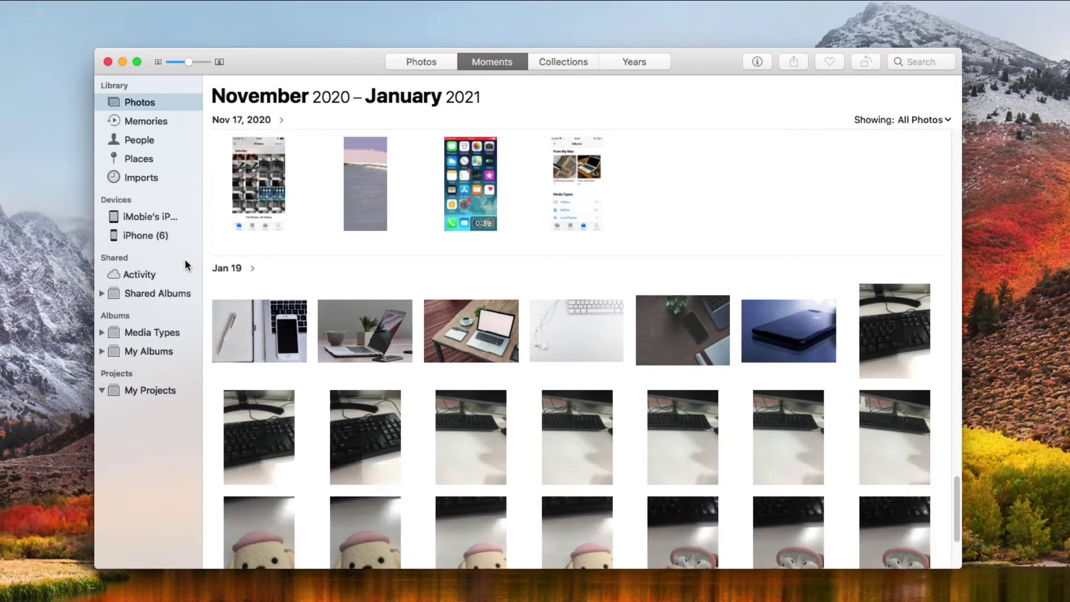
pyautogui.click(147, 235)
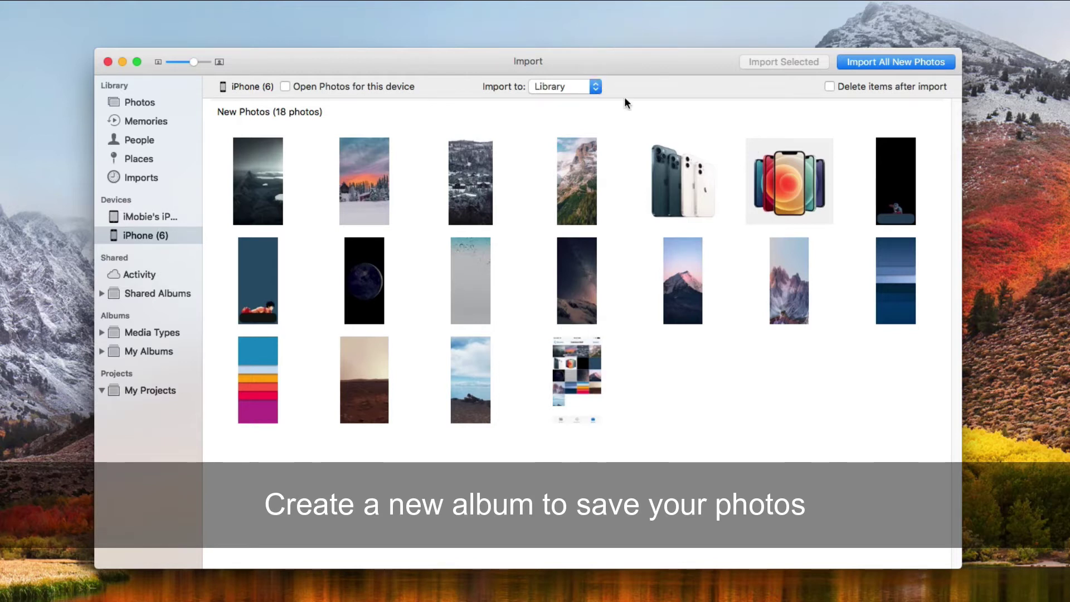
# Step: Create a new album 'My iPhone Photos' as the import destination and import all 18 new photos
pyautogui.click(596, 87)
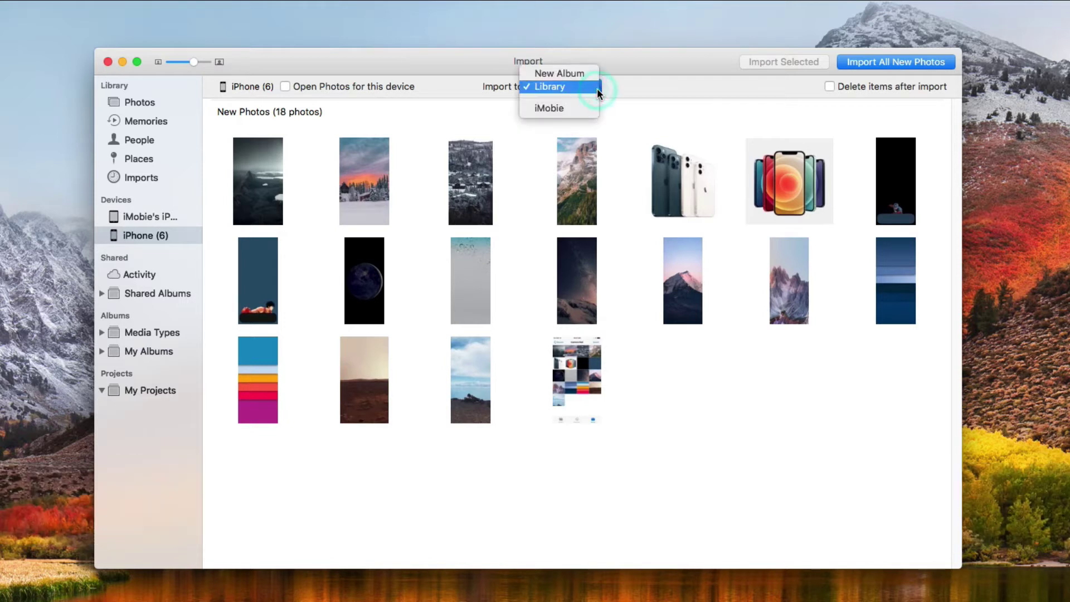
pyautogui.click(570, 75)
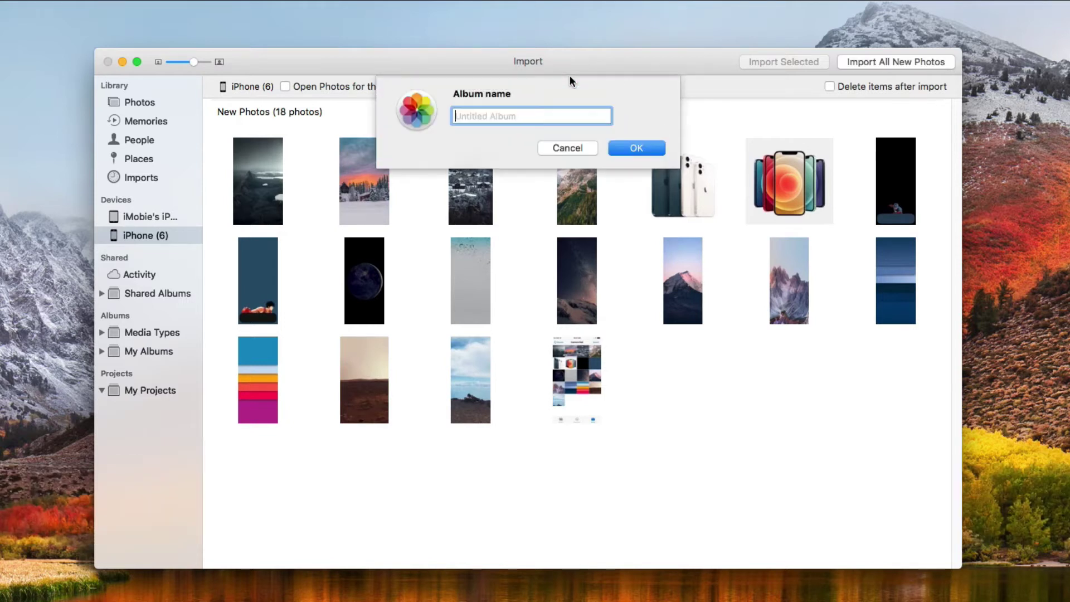
pyautogui.write('My i')
pyautogui.write('Phone')
pyautogui.write(' Photos')
pyautogui.click(630, 151)
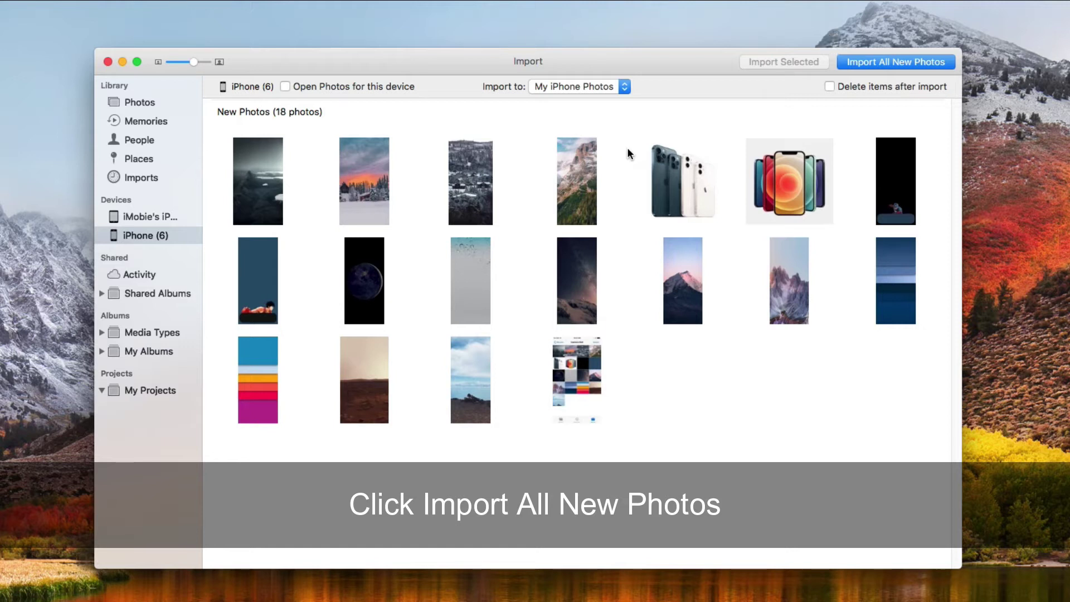
pyautogui.click(867, 63)
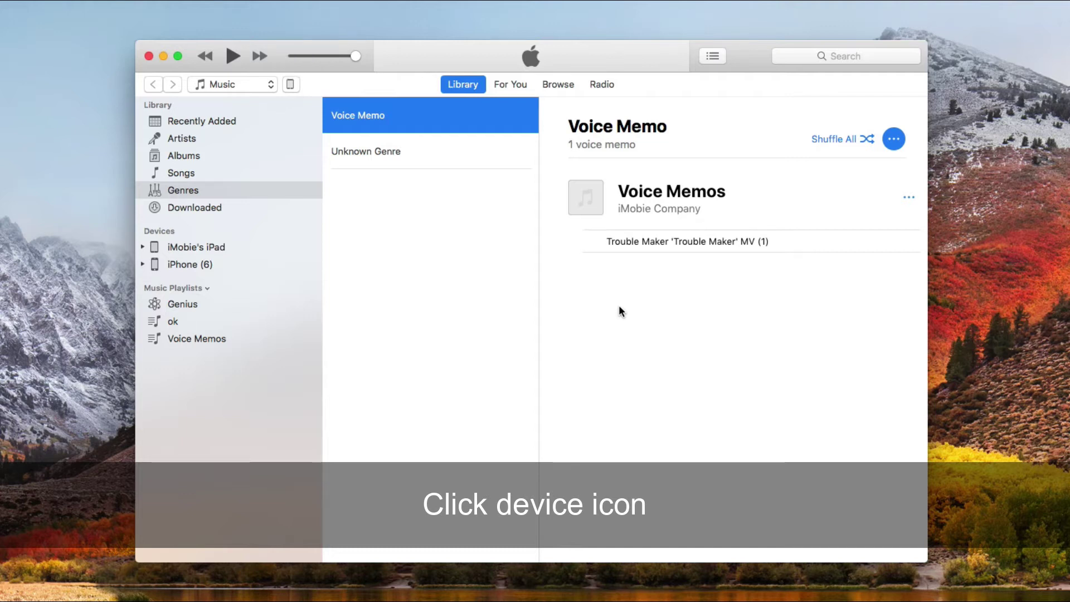
# Step: Choose iMobie's iPad from the connected devices to show its summary page
pyautogui.click(290, 85)
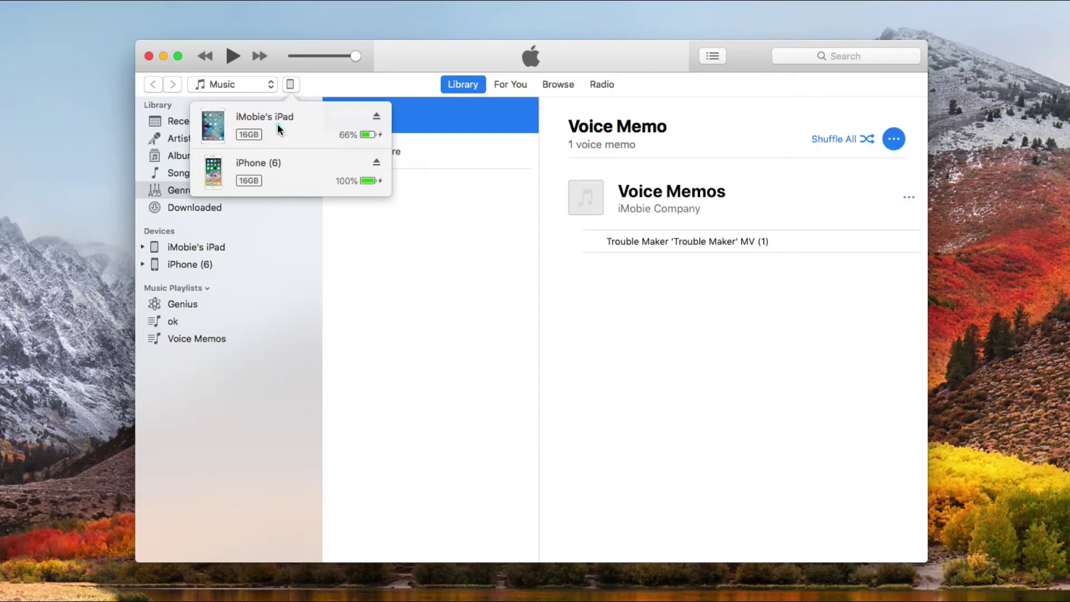
pyautogui.click(277, 122)
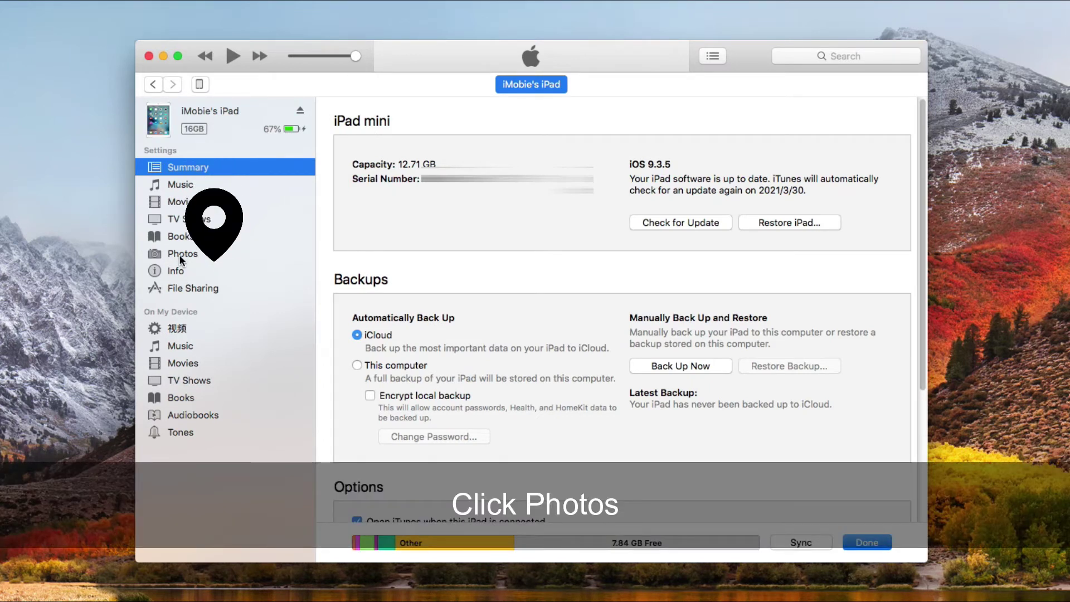
# Step: Enable photo syncing for the iPad with the Photos library as the source
pyautogui.click(180, 254)
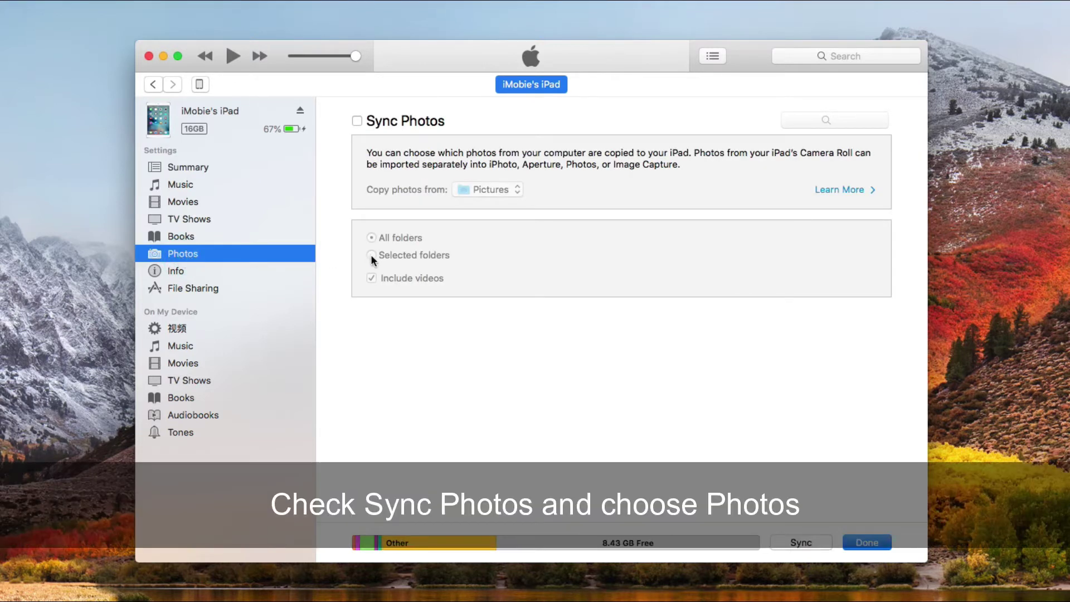
pyautogui.click(357, 122)
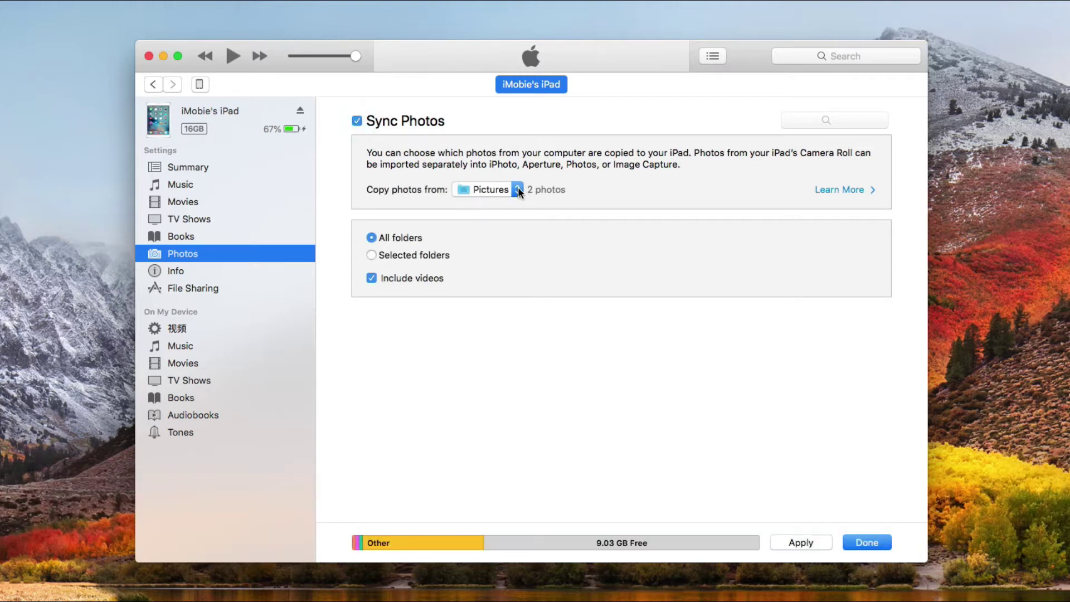
pyautogui.click(518, 190)
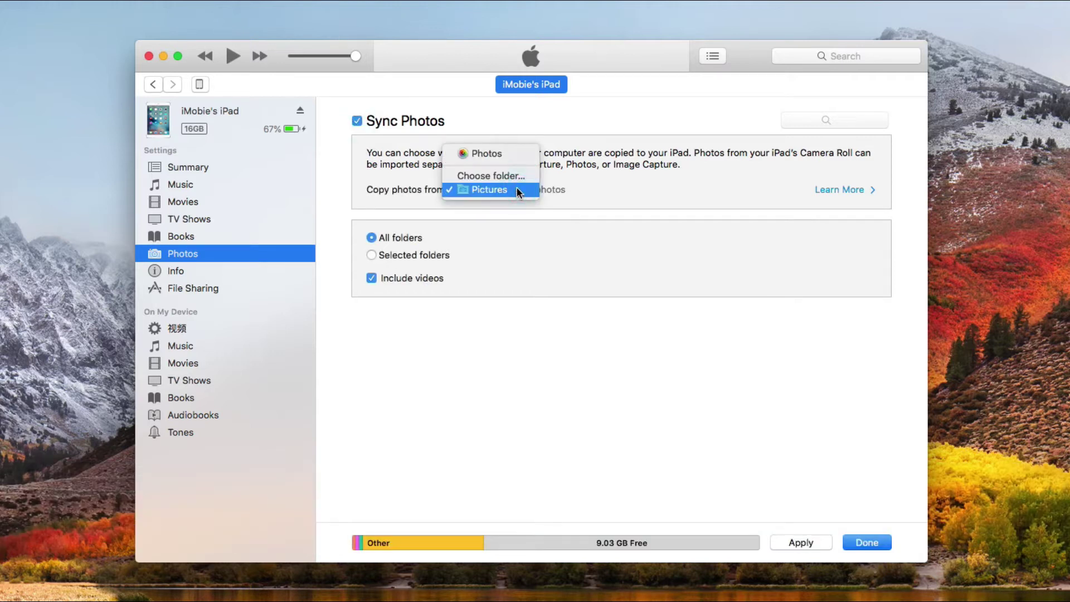
pyautogui.click(499, 156)
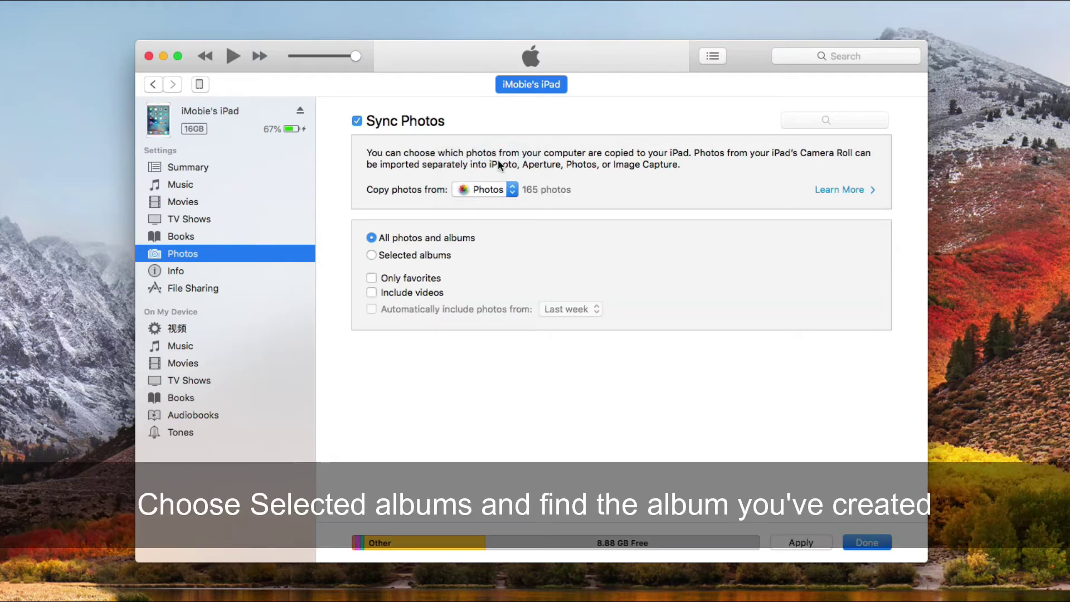
# Step: Sync selected albums only and tick the My iPhone Photos album
pyautogui.click(372, 255)
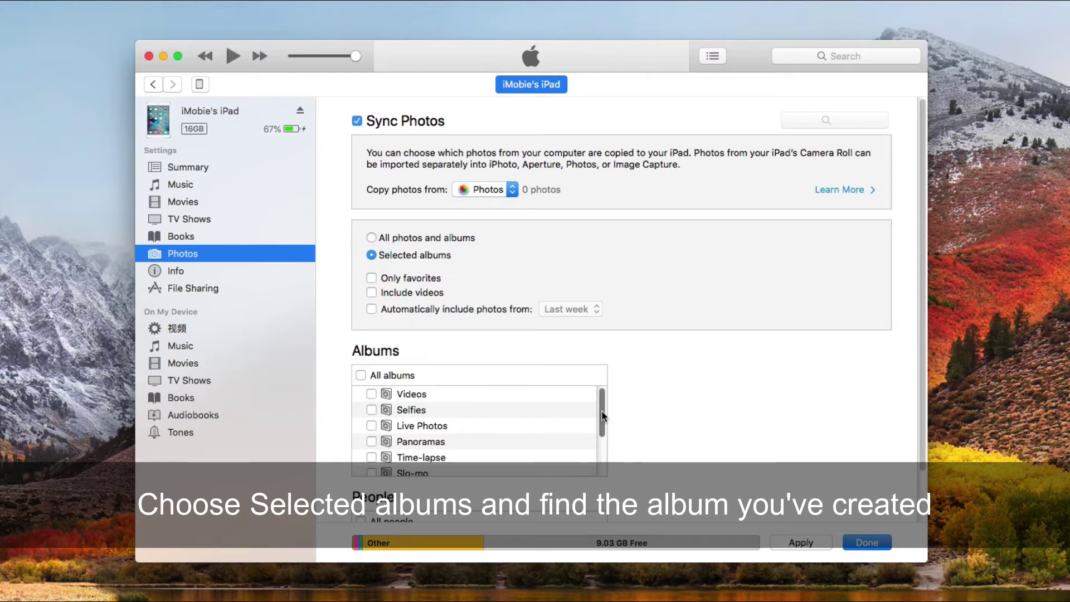
pyautogui.moveTo(603, 414); pyautogui.dragTo(610, 451)
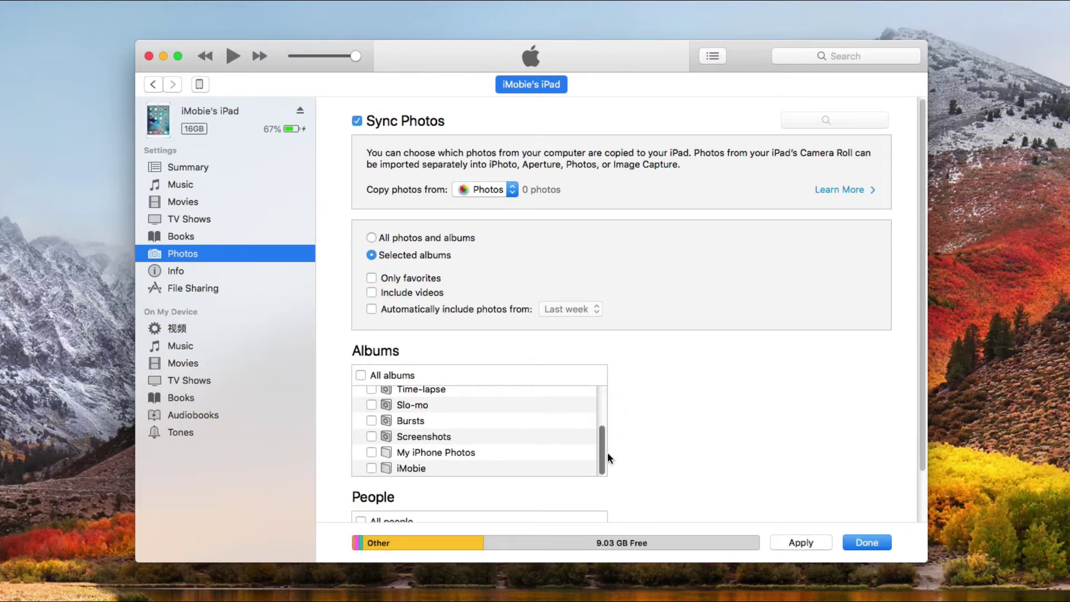
pyautogui.click(372, 452)
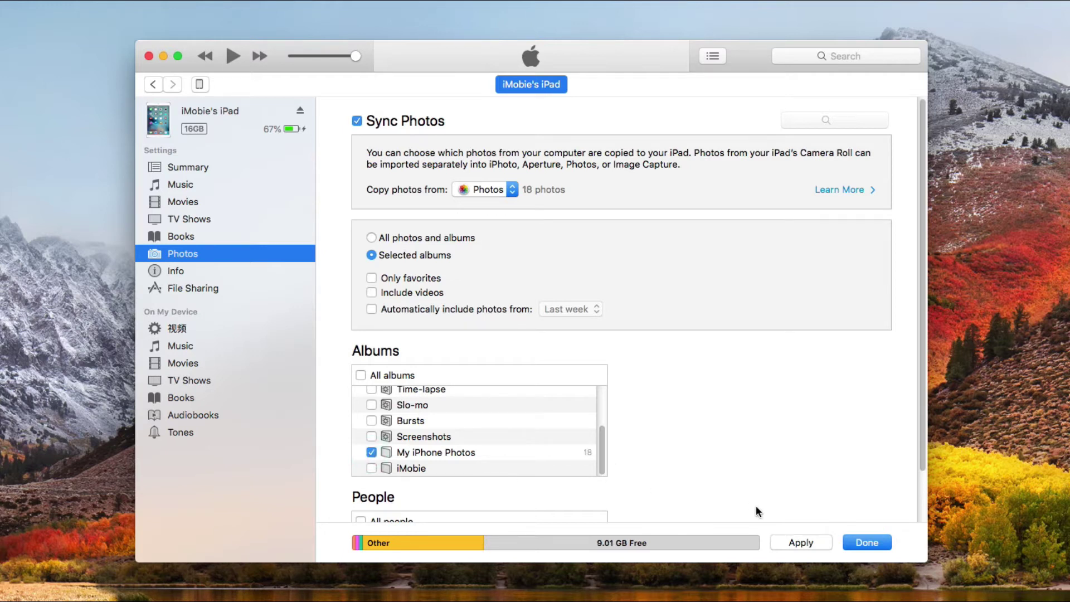
# Step: Apply the sync settings so the My iPhone Photos album copies to the iPad
pyautogui.click(788, 542)
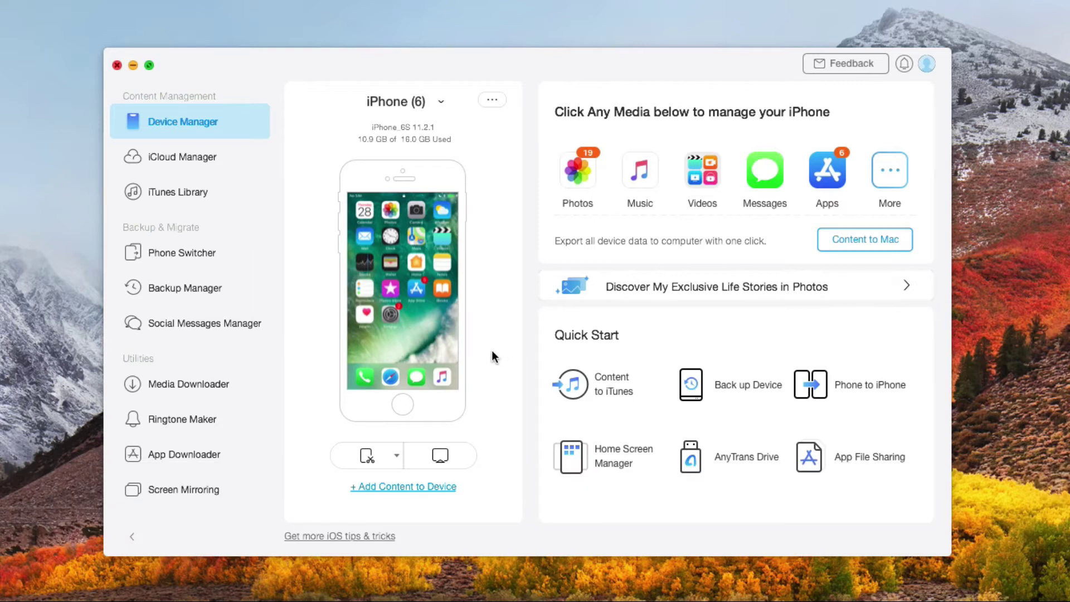
# Step: Start a Phone Switcher migration from the iPhone to the iPad through to the data categories step
pyautogui.click(215, 261)
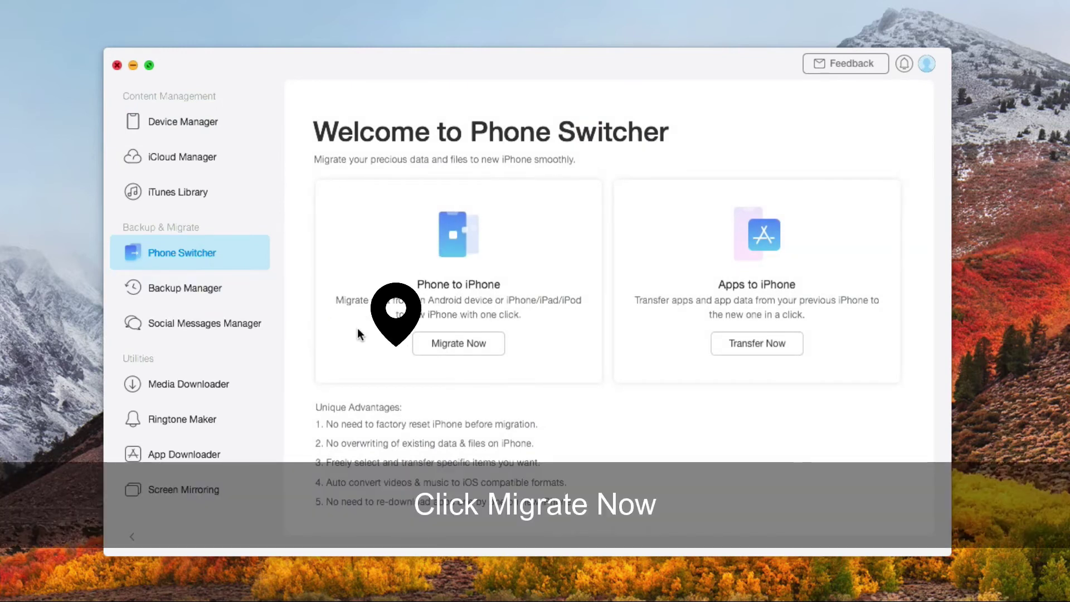
pyautogui.click(437, 343)
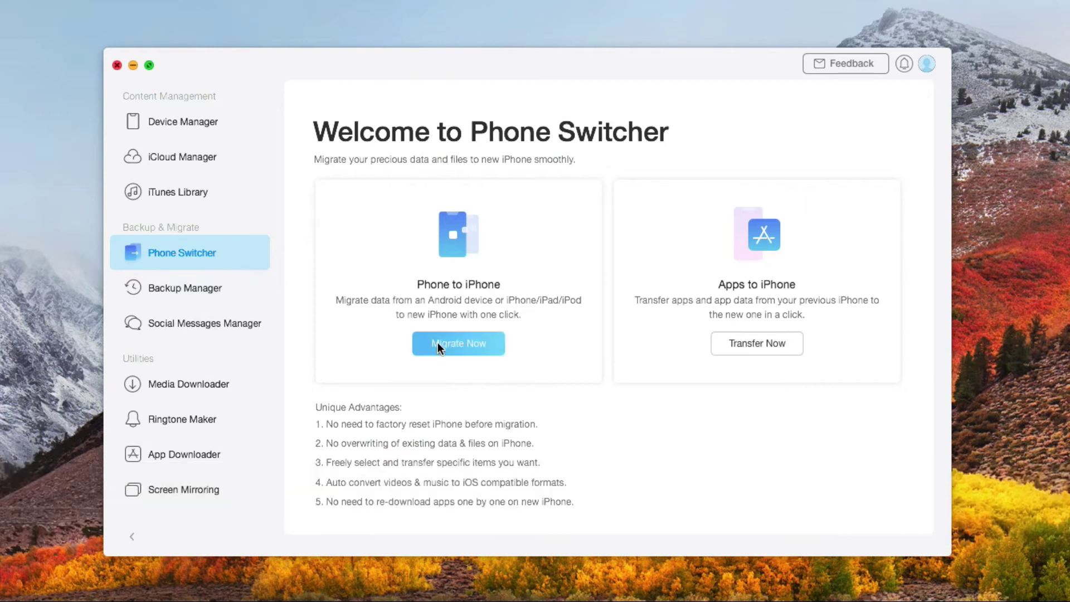
pyautogui.click(444, 343)
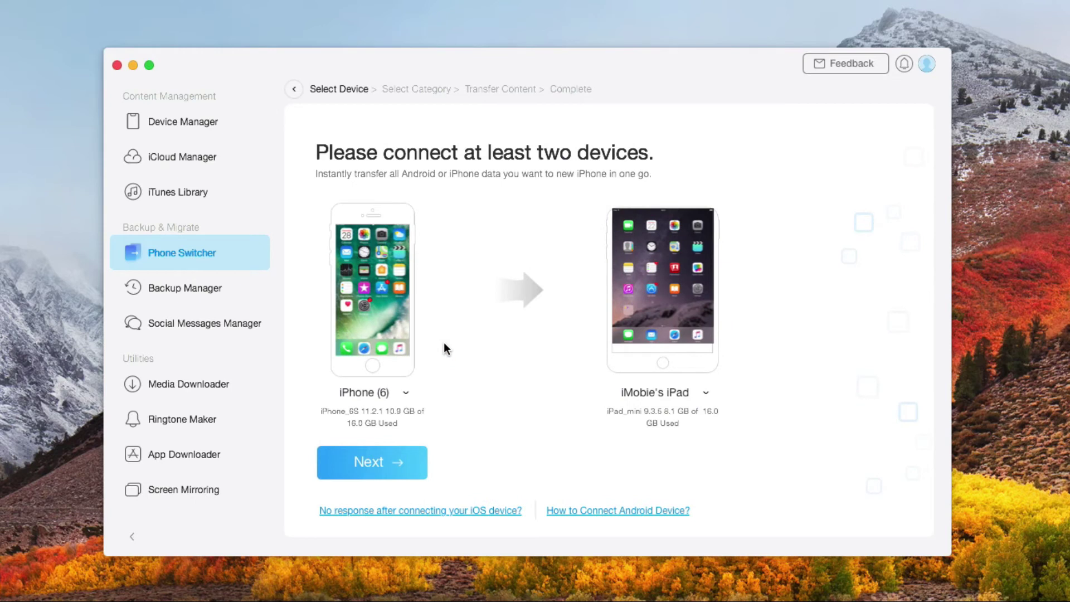
pyautogui.click(404, 473)
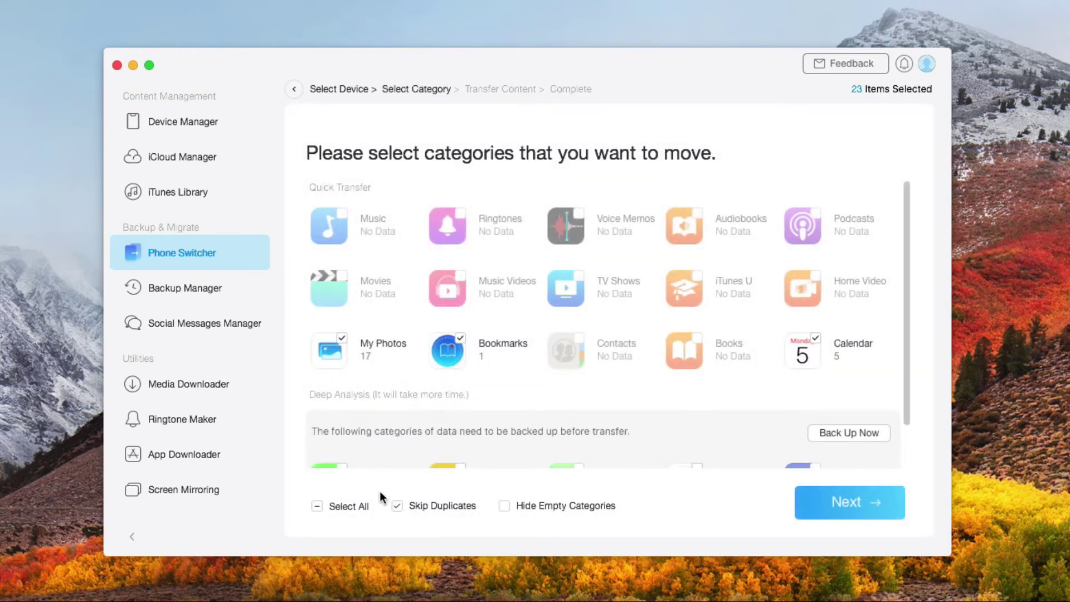
# Step: Clear Select All, keep only My Photos, and transfer the 17 photos to the iPad
pyautogui.click(316, 507)
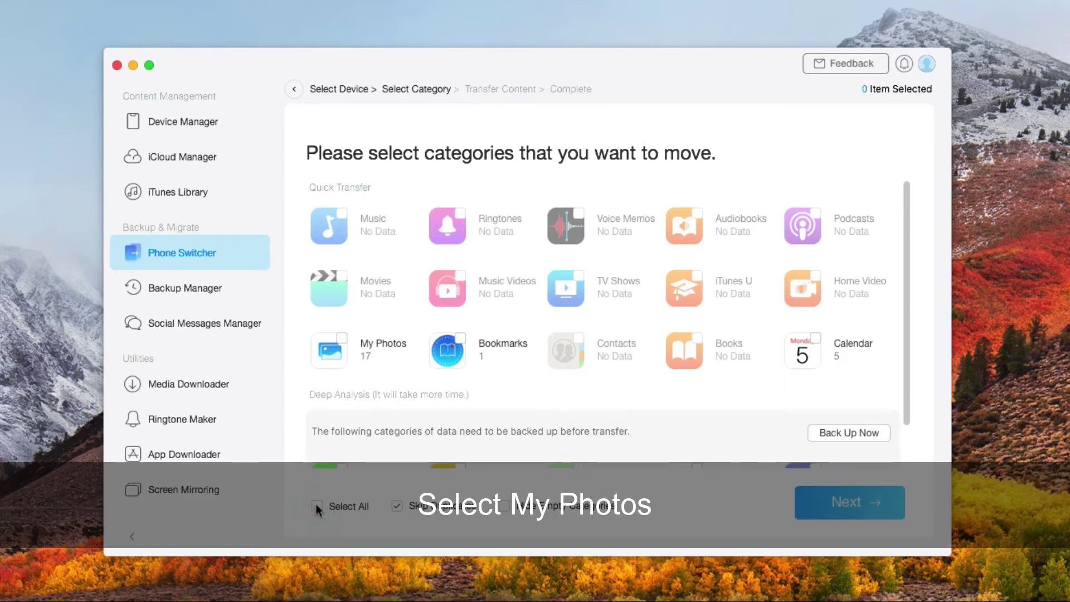
pyautogui.click(340, 343)
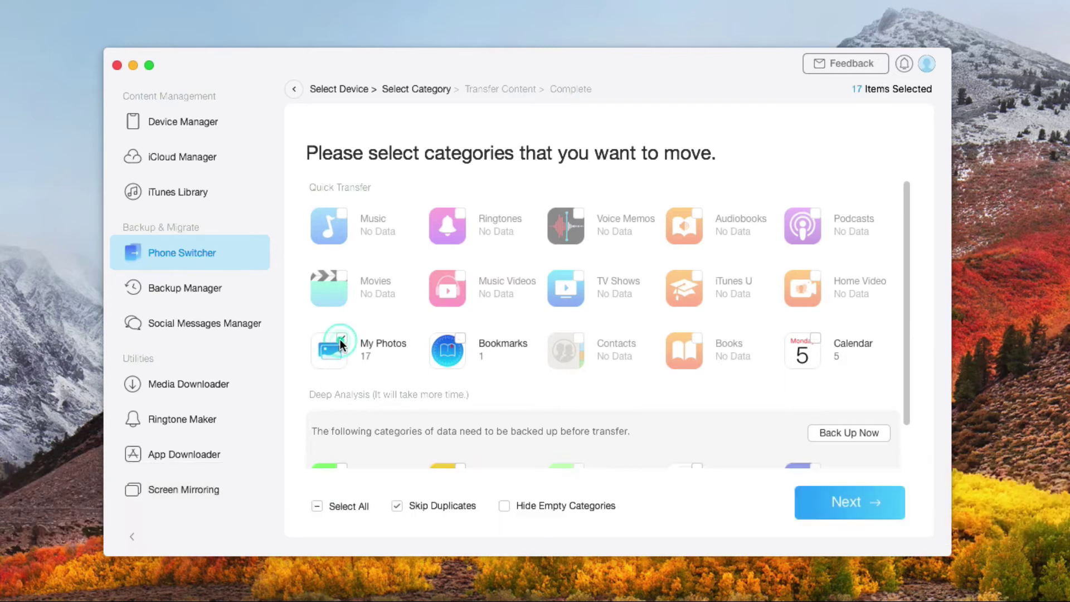
pyautogui.click(820, 504)
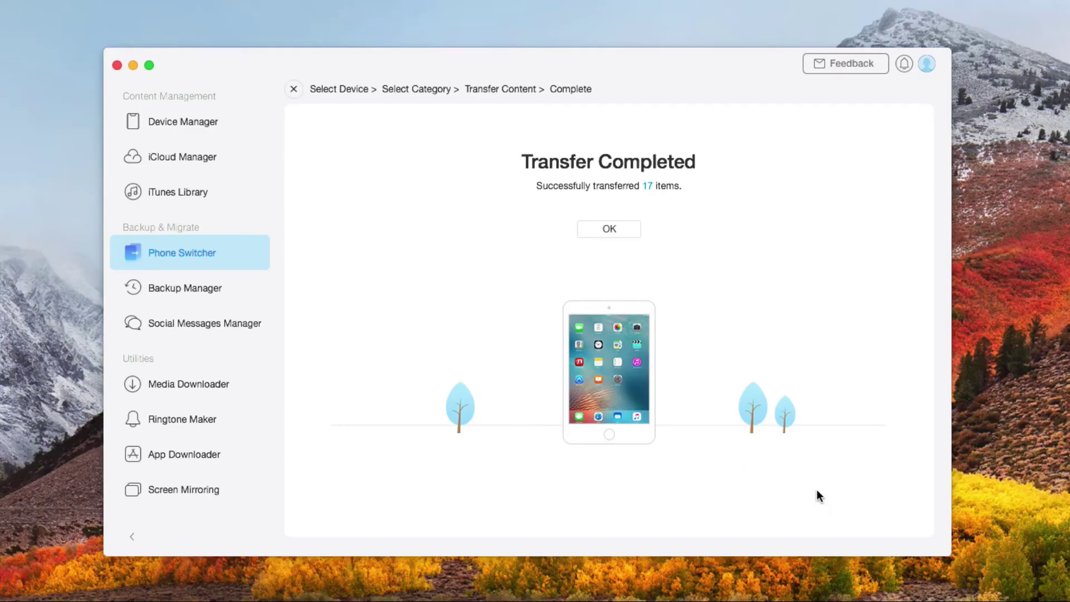
# Step: Dismiss the completion message and show the iPhone's photos in Device Manager as a detailed list
pyautogui.click(610, 230)
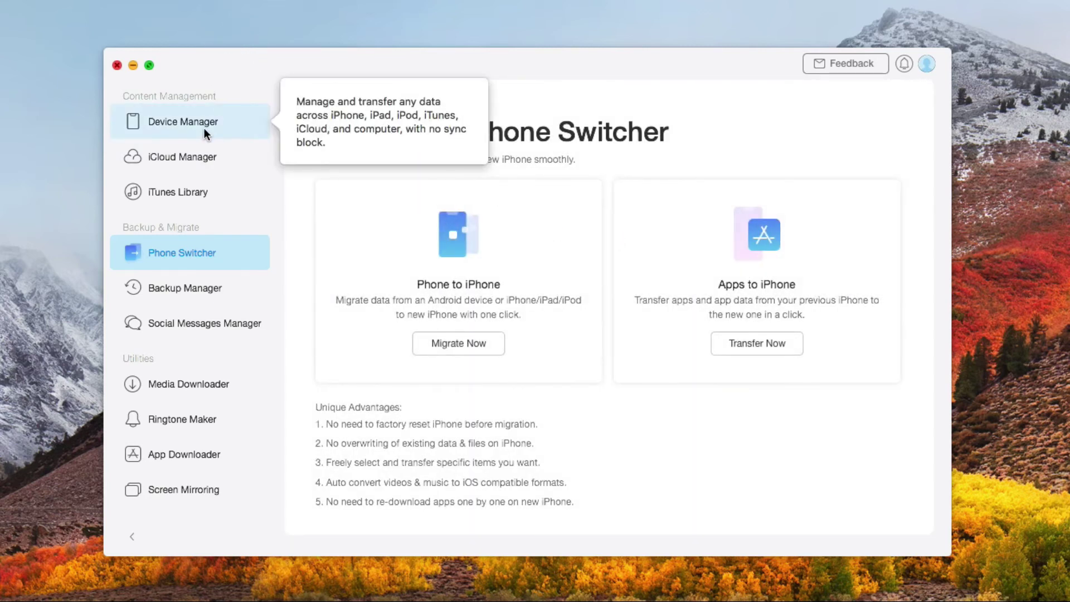
pyautogui.click(204, 127)
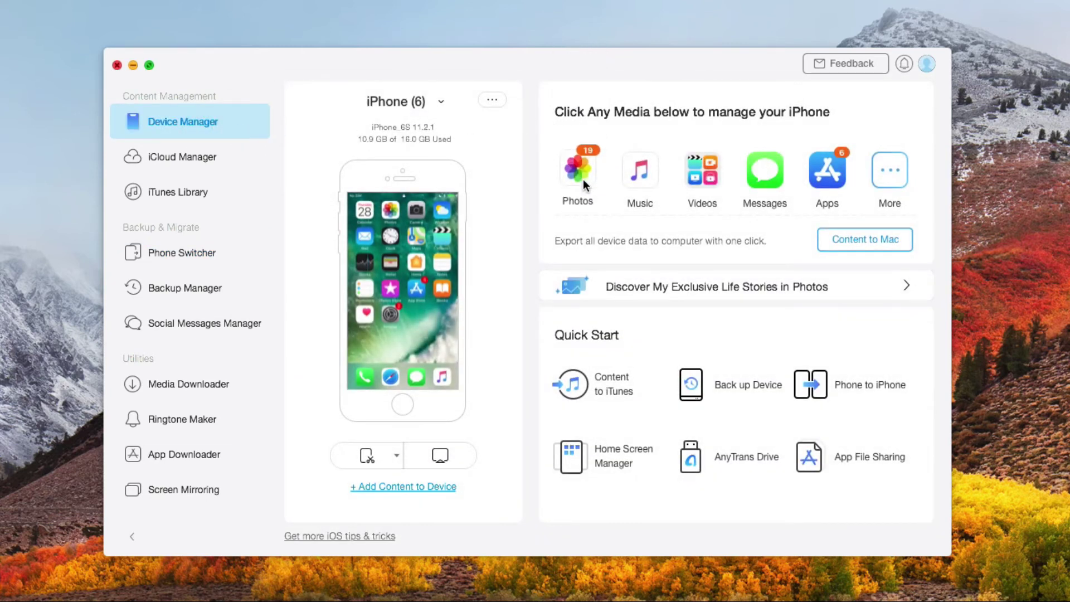
pyautogui.click(583, 179)
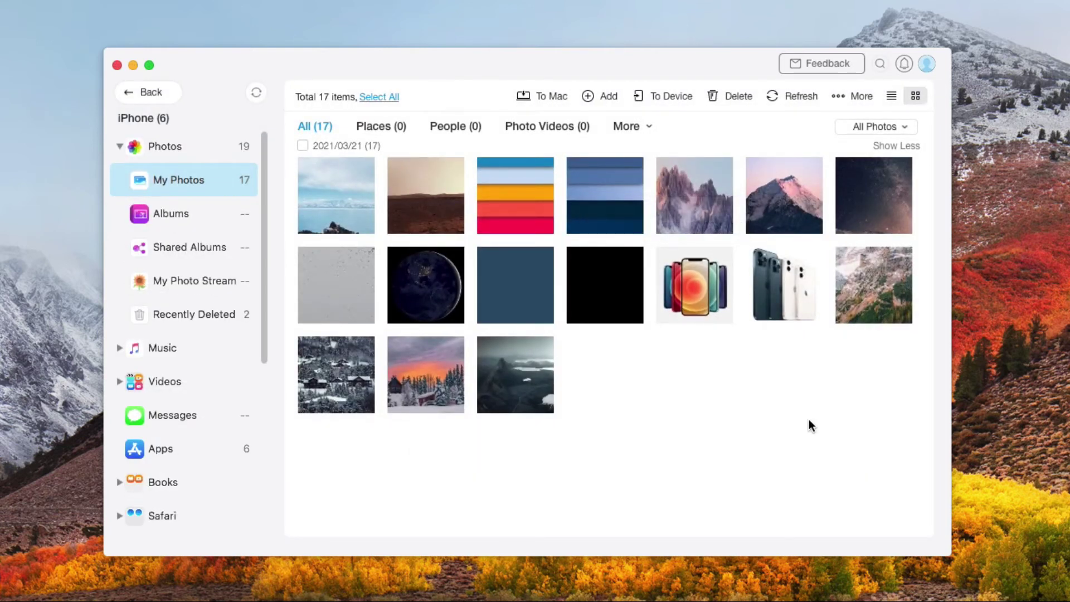
pyautogui.click(889, 97)
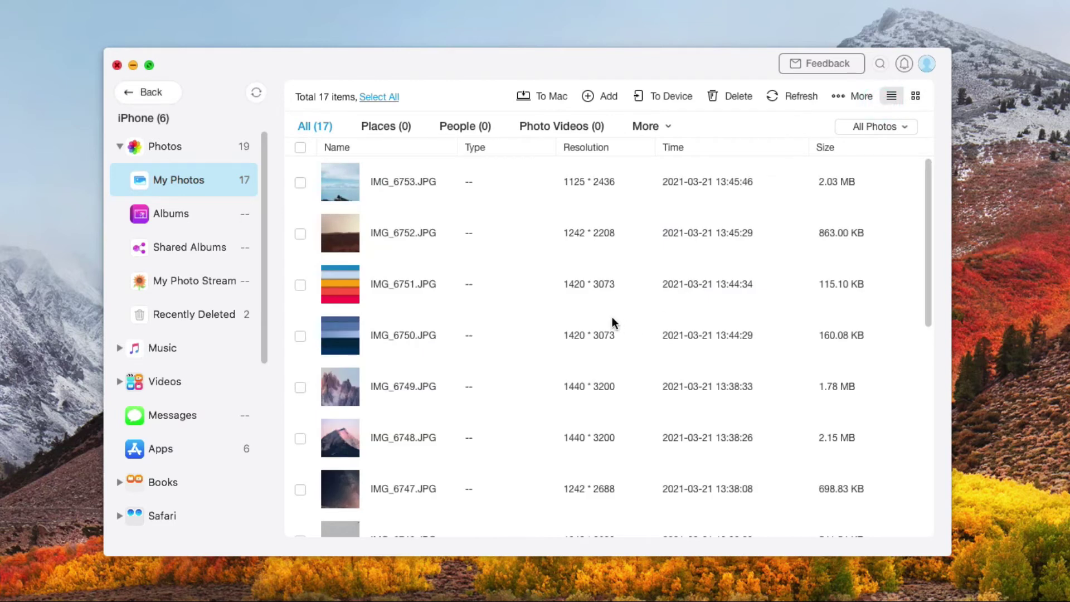
# Step: Select photos IMG_6753, IMG_6752 and IMG_6751 for transfer
pyautogui.click(301, 182)
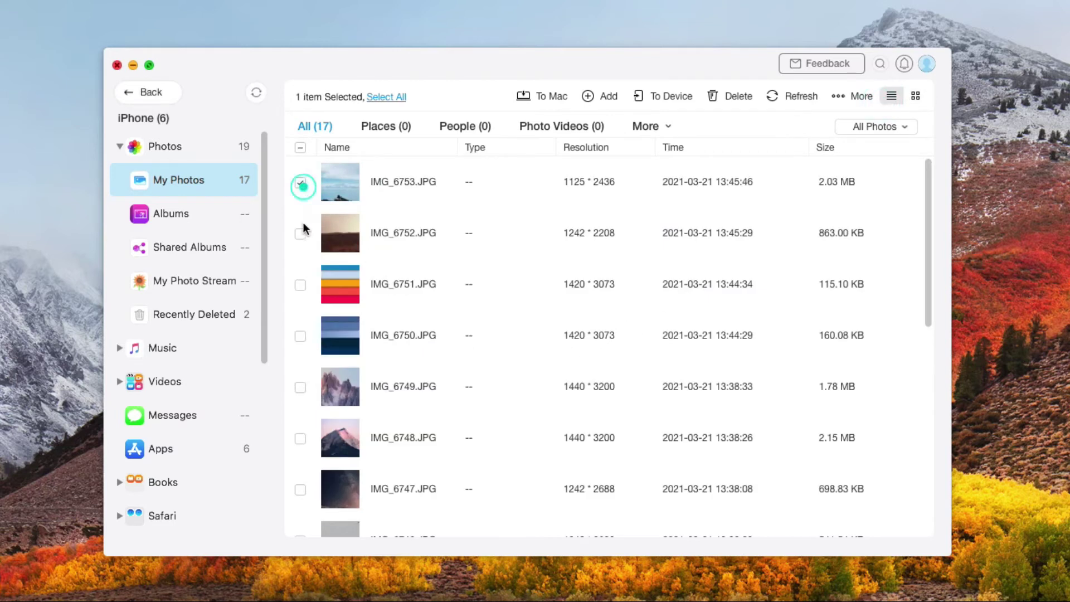
pyautogui.click(300, 235)
pyautogui.click(300, 284)
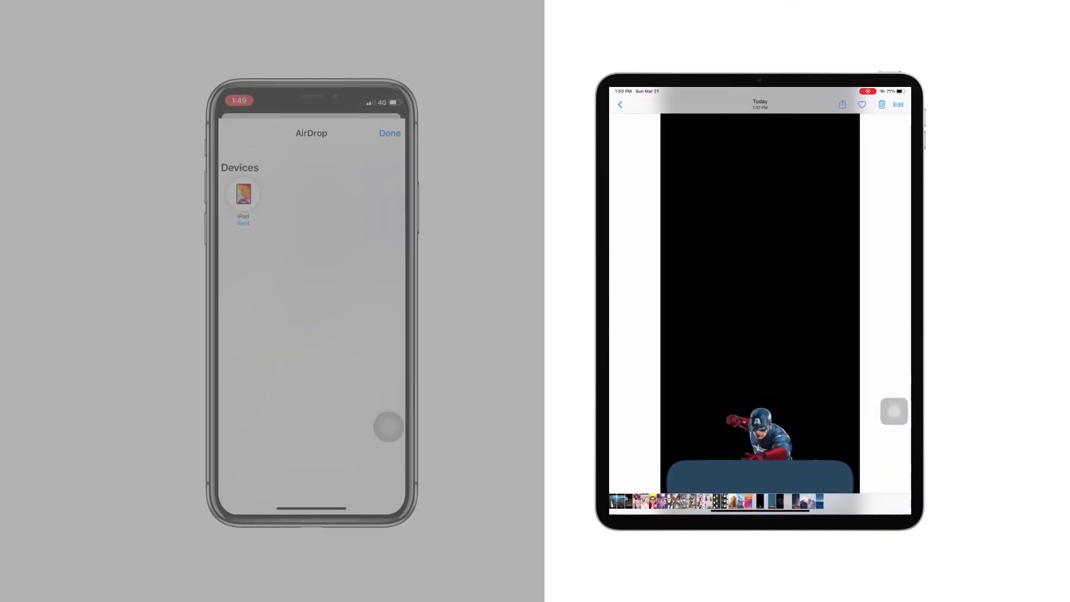
# Step: Return to the iPad's Recents grid to confirm the AirDropped photo appears
pyautogui.click(620, 105)
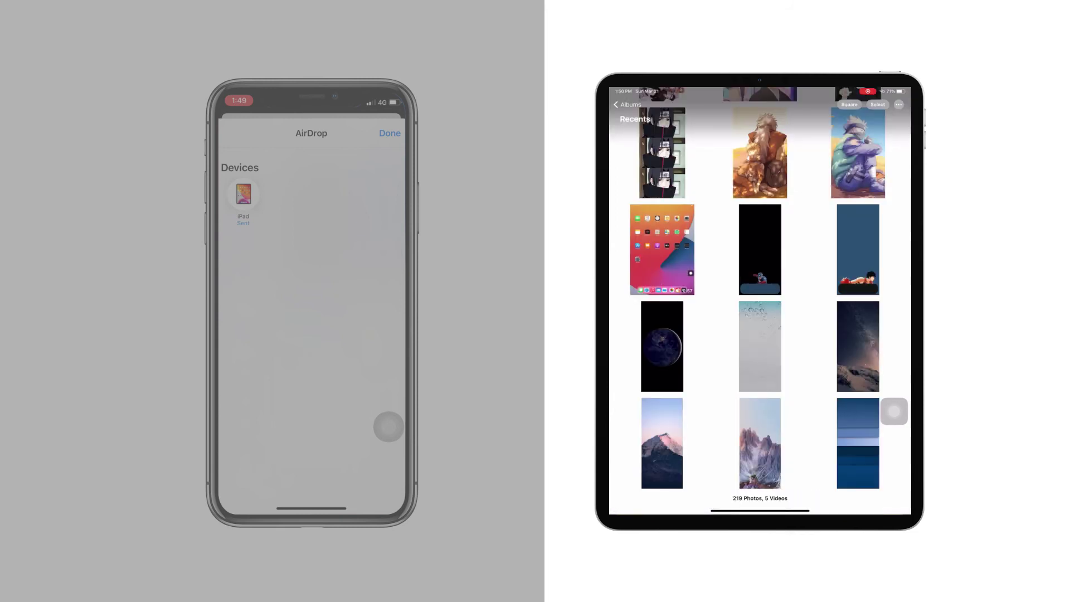